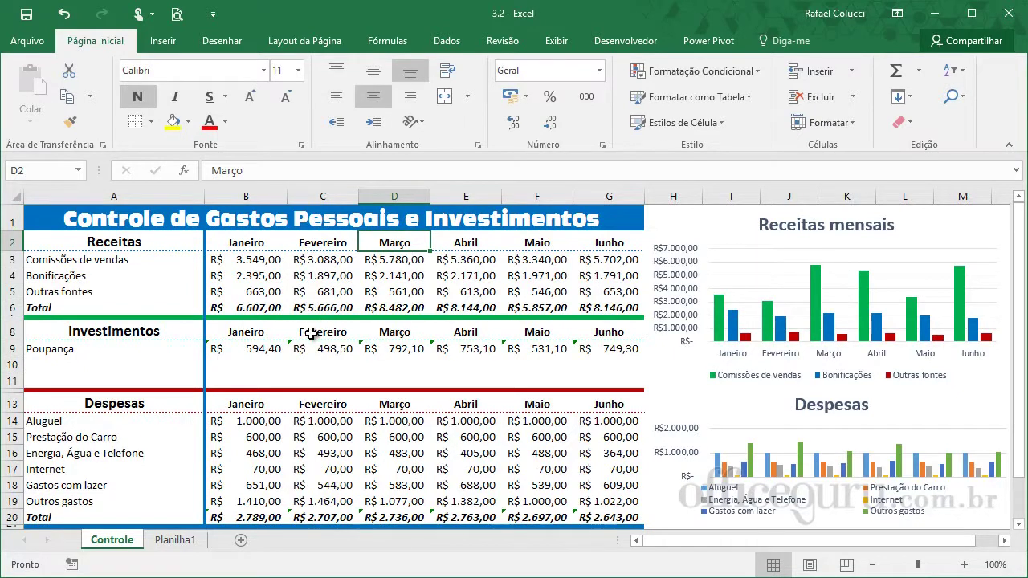
Switch to the Planilha1 sheet with the plain budget data and clear the selection
{"action": "left_click", "coordinate": [173, 539]}
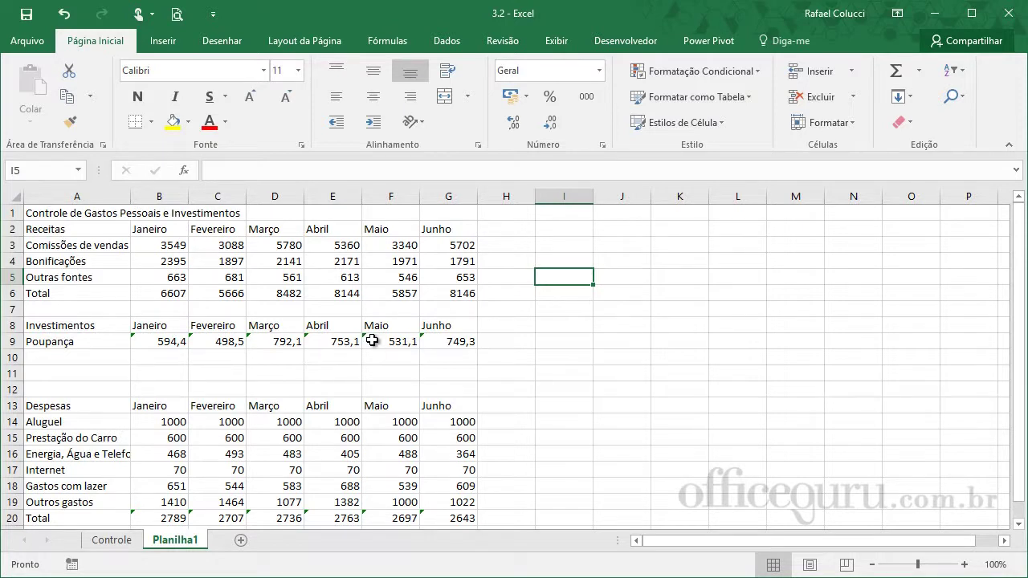
{"action": "left_click", "coordinate": [566, 244]}
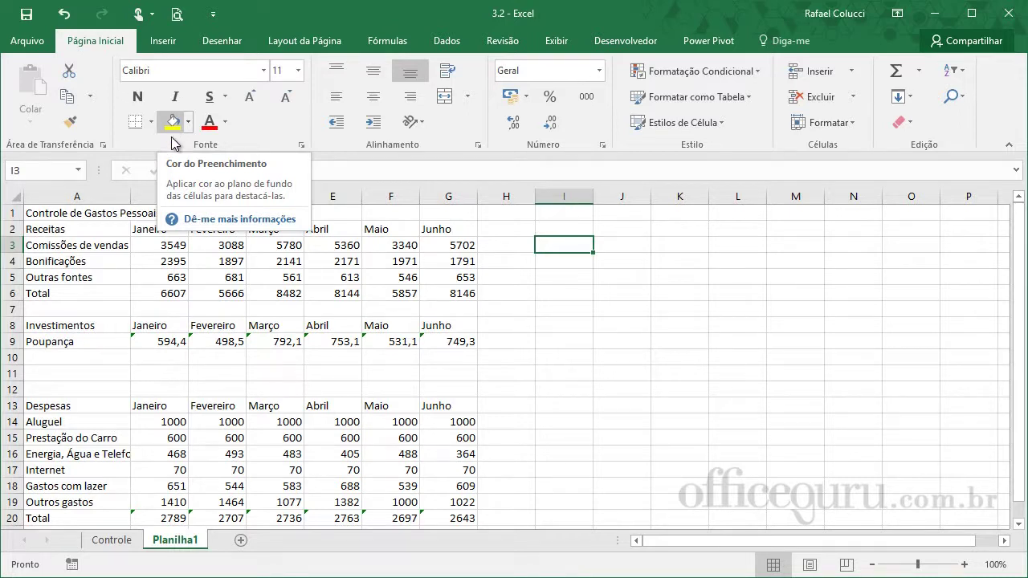
Fill the Receitas header row A2:G2 dark blue
{"action": "left_click", "coordinate": [566, 309]}
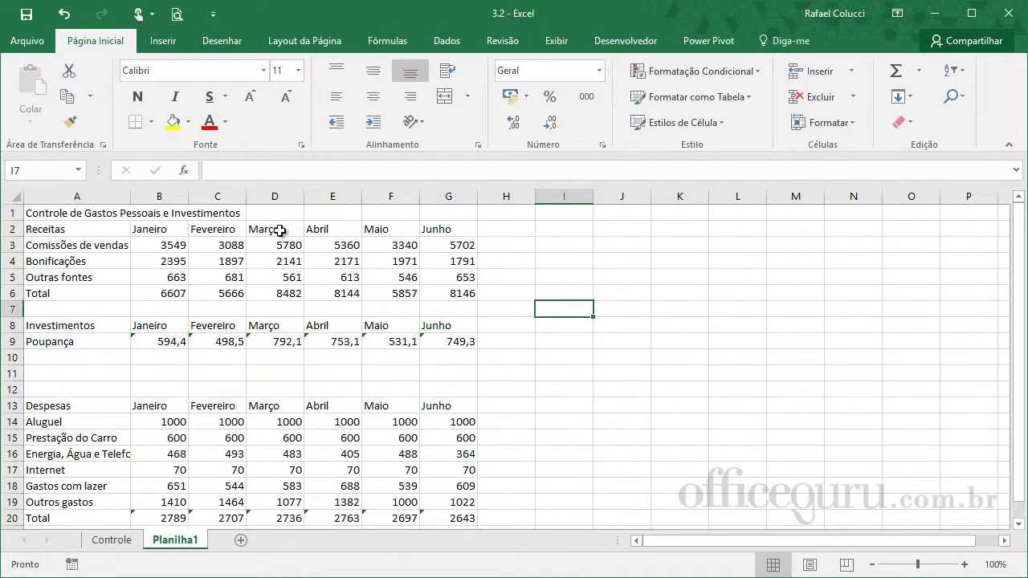
{"action": "left_click_drag", "start_coordinate": [58, 231], "coordinate": [438, 230]}
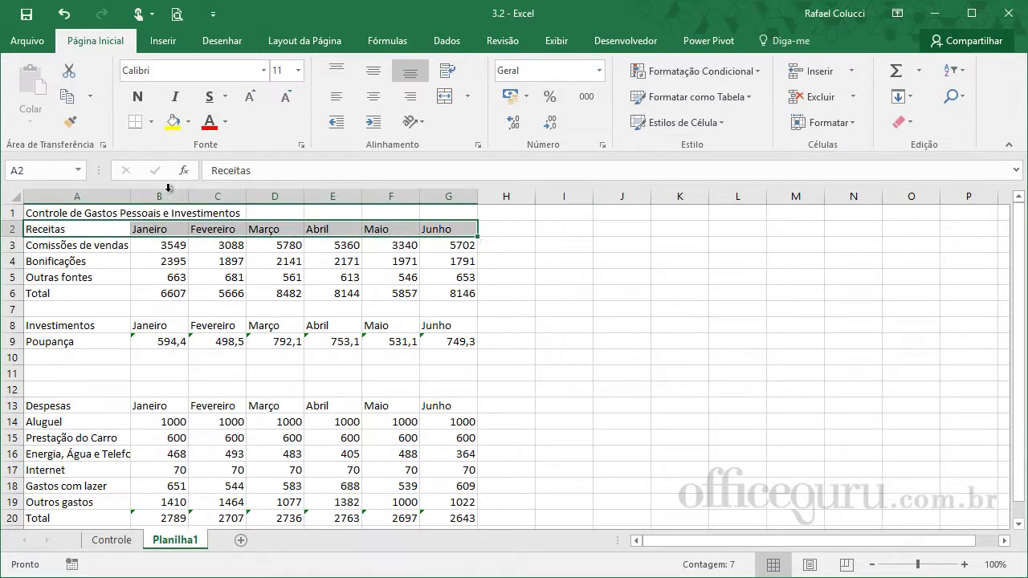
{"action": "left_click", "coordinate": [188, 123]}
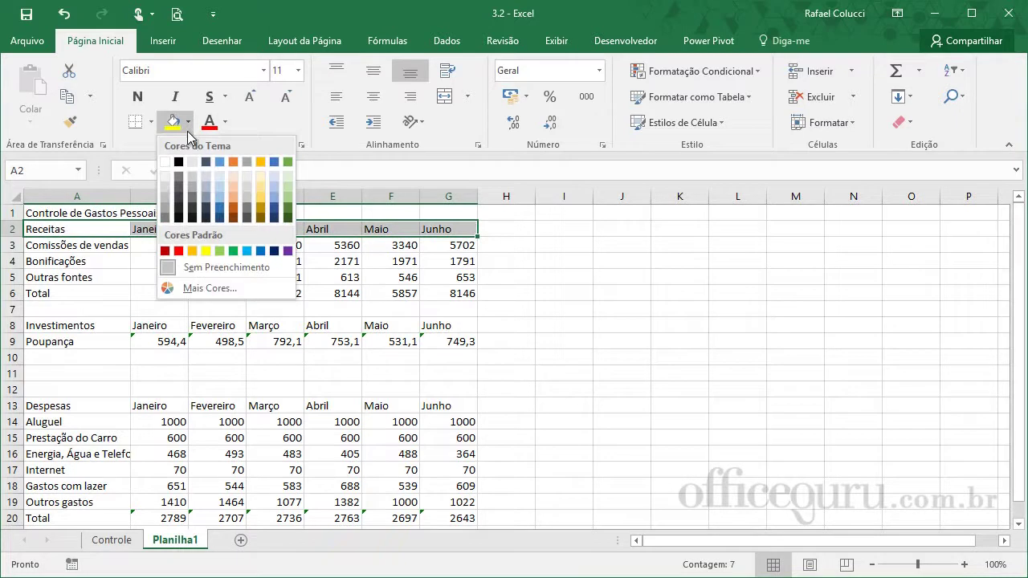
{"action": "left_click", "coordinate": [275, 252]}
{"action": "left_click", "coordinate": [591, 347]}
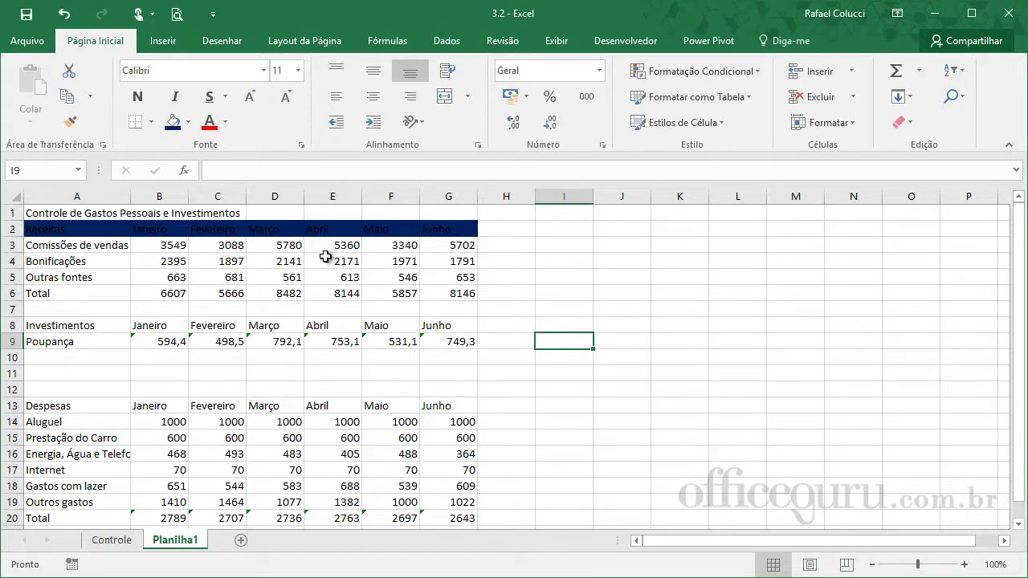
Make the A2:G2 header text a light colour
{"action": "mouse_move", "coordinate": [60, 234]}
{"action": "left_mouse_down"}
{"action": "mouse_move", "coordinate": [435, 219]}
{"action": "mouse_move", "coordinate": [444, 228]}
{"action": "left_mouse_up"}
{"action": "left_click", "coordinate": [226, 122]}
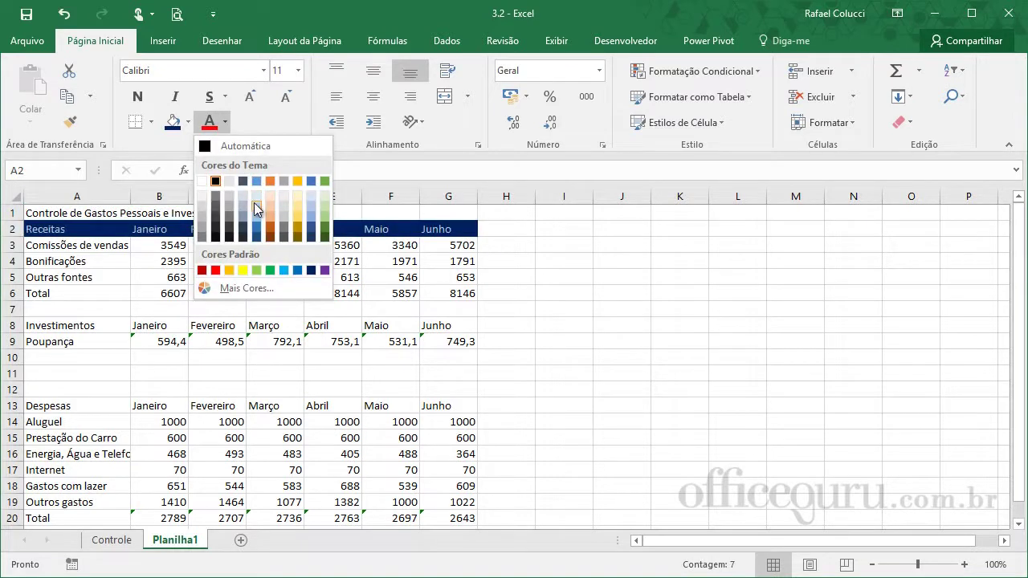
{"action": "left_click", "coordinate": [256, 203]}
{"action": "left_click", "coordinate": [627, 328]}
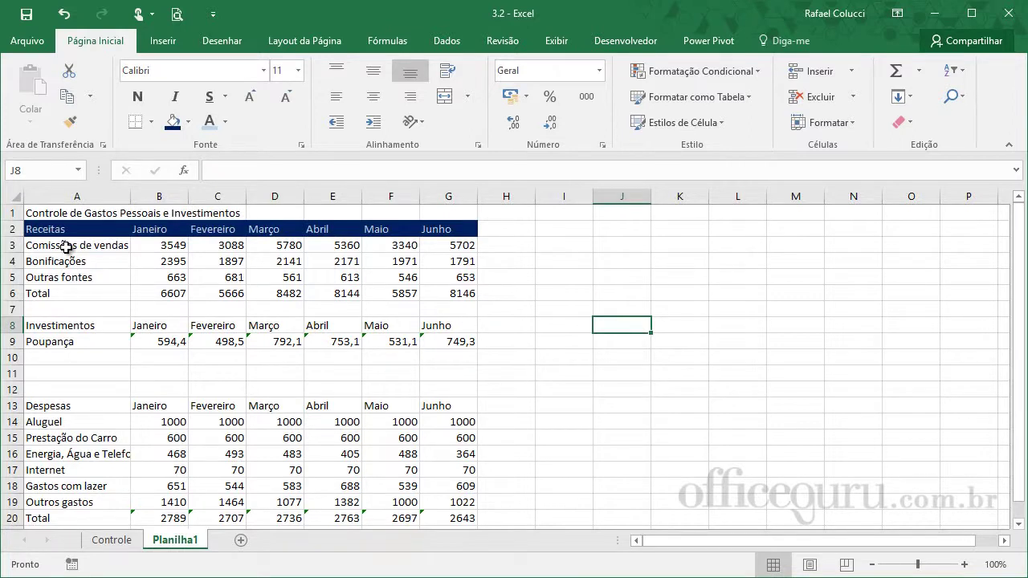
{"action": "left_click_drag", "start_coordinate": [66, 246], "coordinate": [447, 294]}
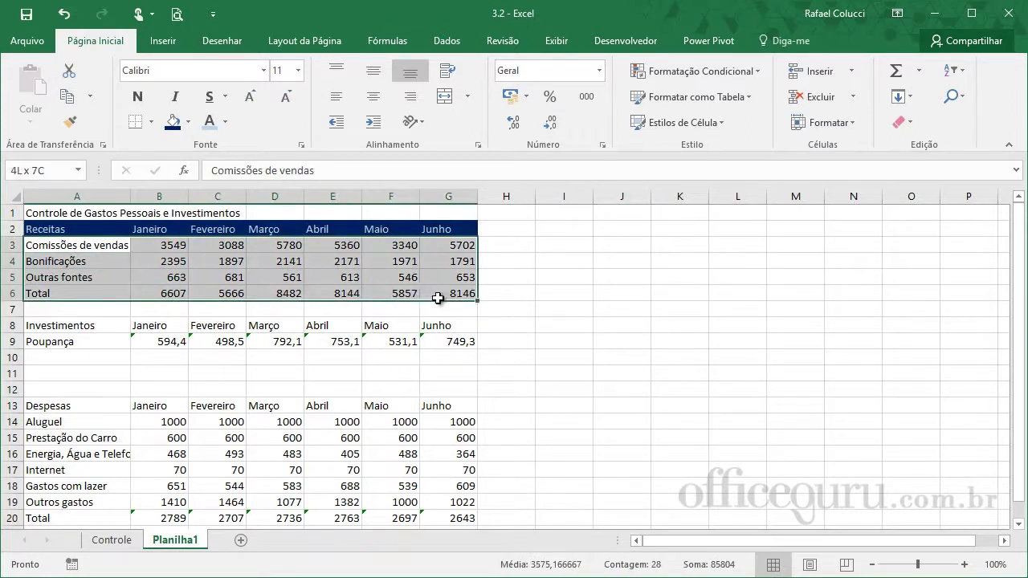
Color the Receitas data text in A3:G6 dark blue
{"action": "left_click", "coordinate": [214, 127]}
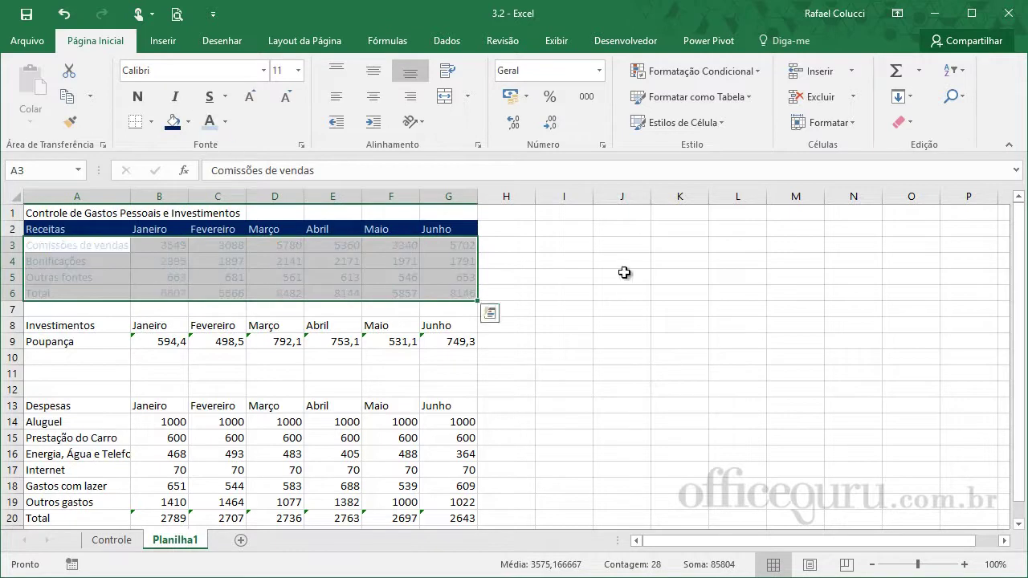
{"action": "left_click", "coordinate": [624, 273]}
{"action": "mouse_move", "coordinate": [80, 248]}
{"action": "left_mouse_down"}
{"action": "mouse_move", "coordinate": [336, 298]}
{"action": "mouse_move", "coordinate": [458, 298]}
{"action": "left_mouse_up"}
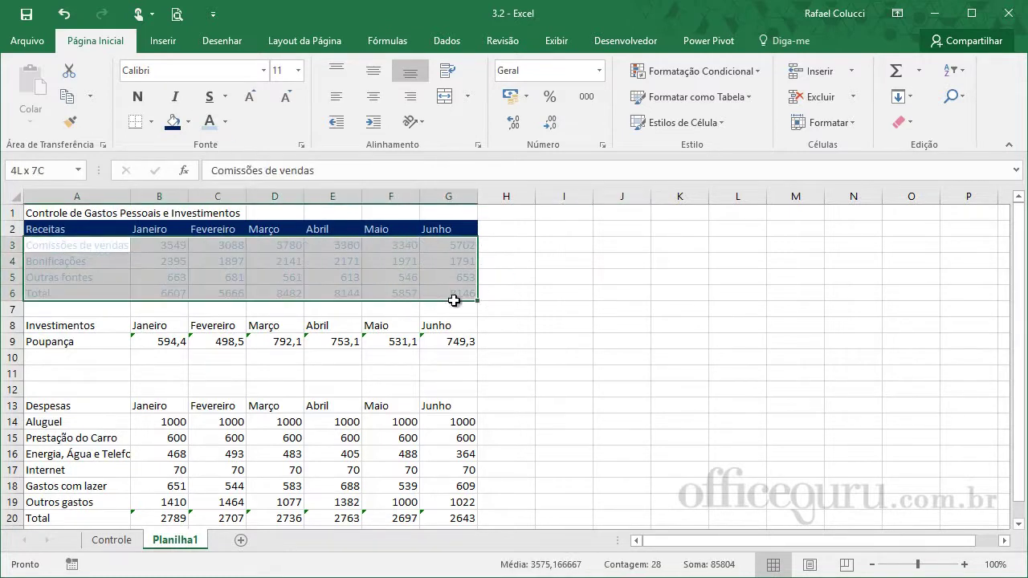
{"action": "left_click", "coordinate": [226, 123]}
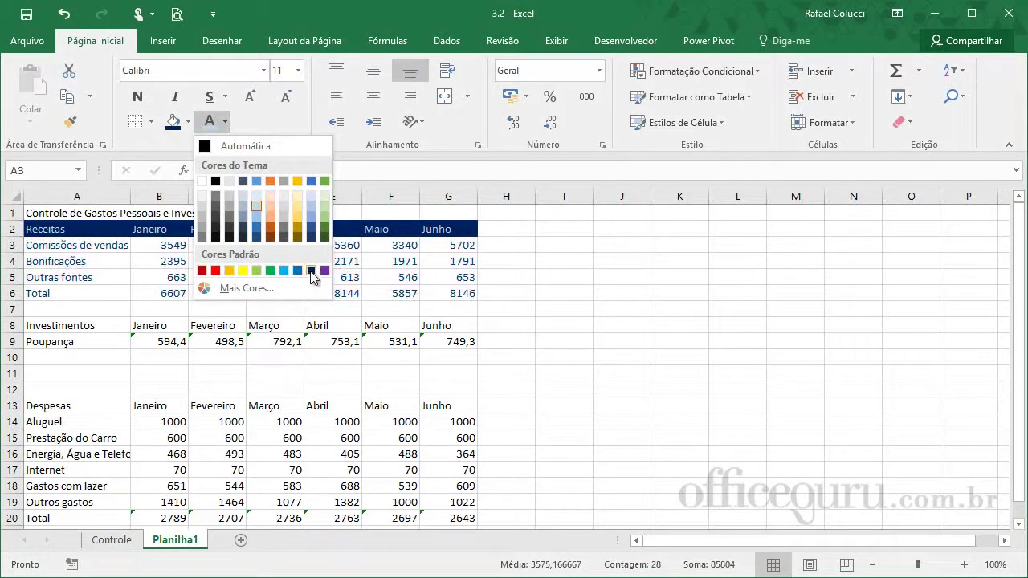
{"action": "left_click", "coordinate": [311, 271]}
{"action": "left_click", "coordinate": [560, 326]}
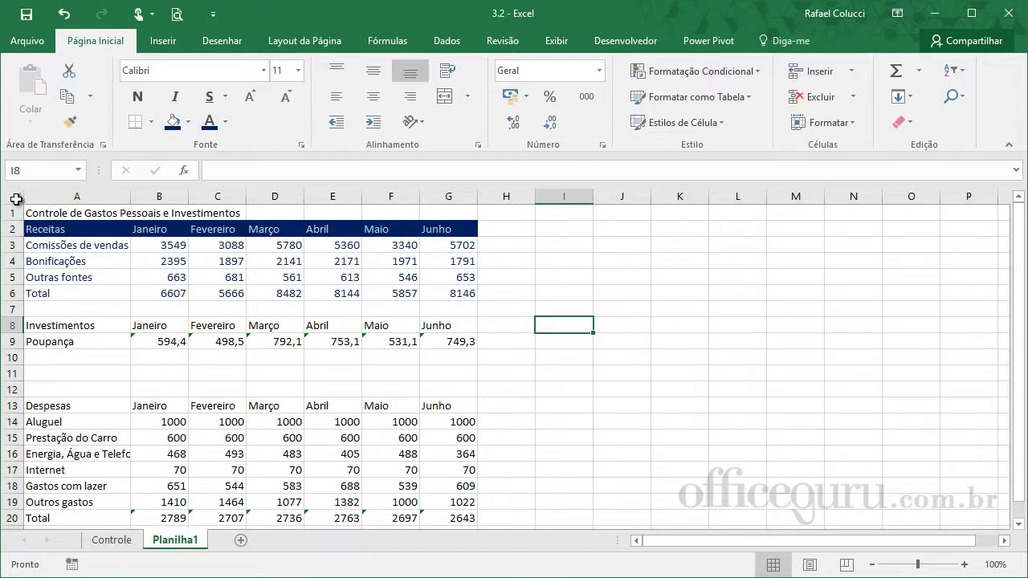
{"action": "left_click", "coordinate": [16, 199]}
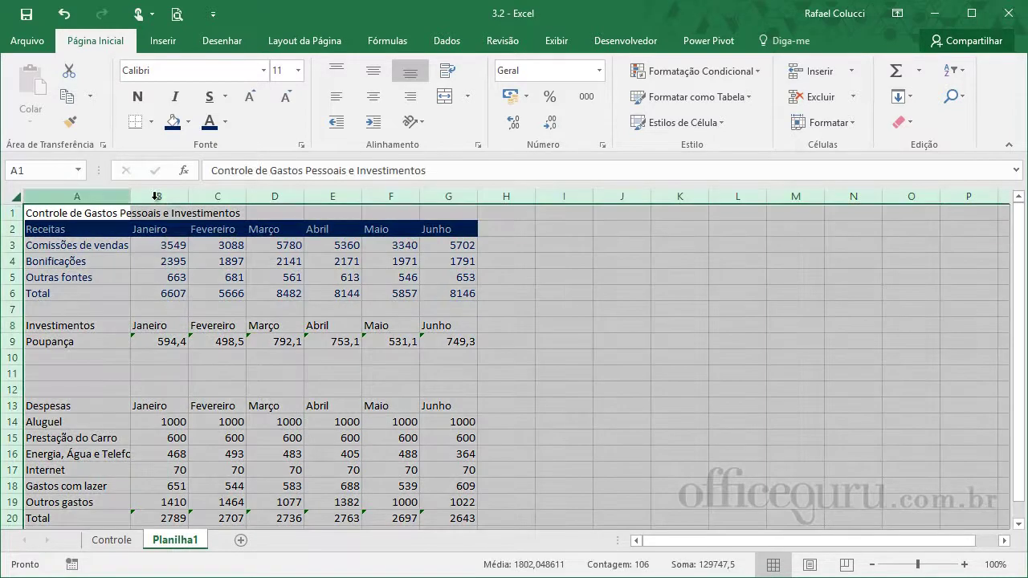
Fill every cell of the sheet white so gridlines disappear
{"action": "left_click", "coordinate": [188, 122]}
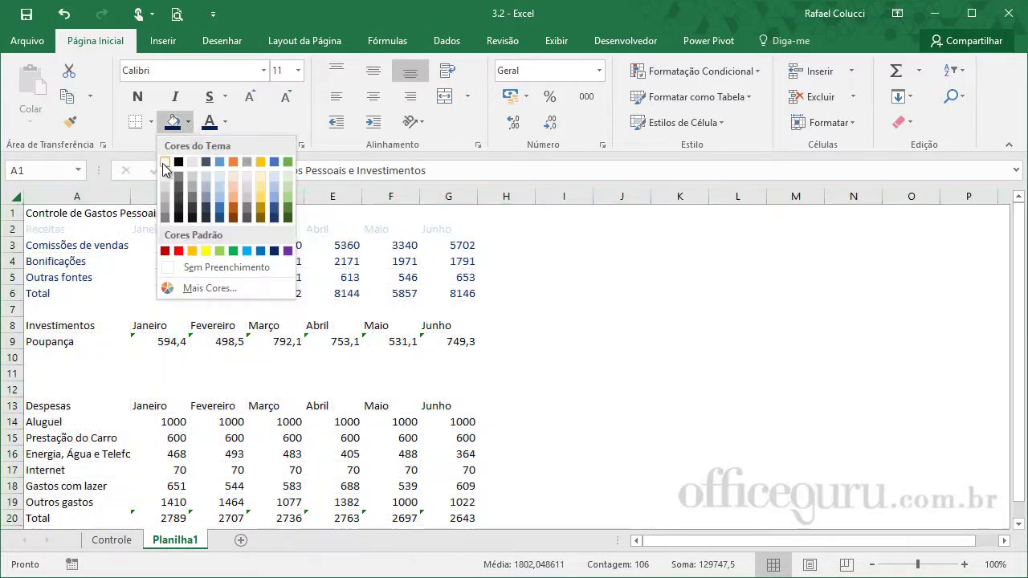
{"action": "left_click", "coordinate": [164, 162]}
{"action": "left_click", "coordinate": [674, 374]}
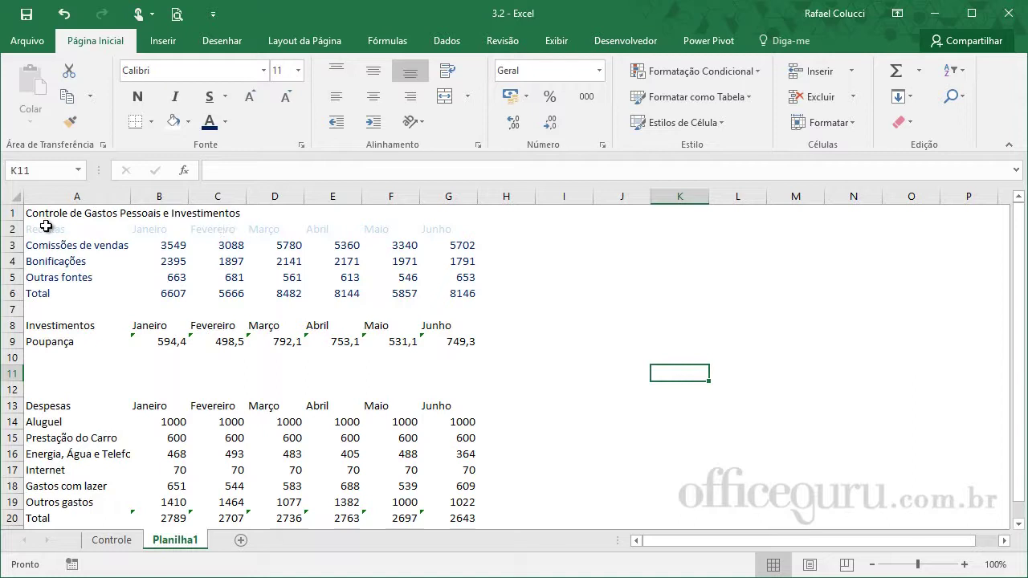
{"action": "left_click", "coordinate": [74, 211]}
{"action": "left_click_drag", "start_coordinate": [73, 211], "coordinate": [450, 213]}
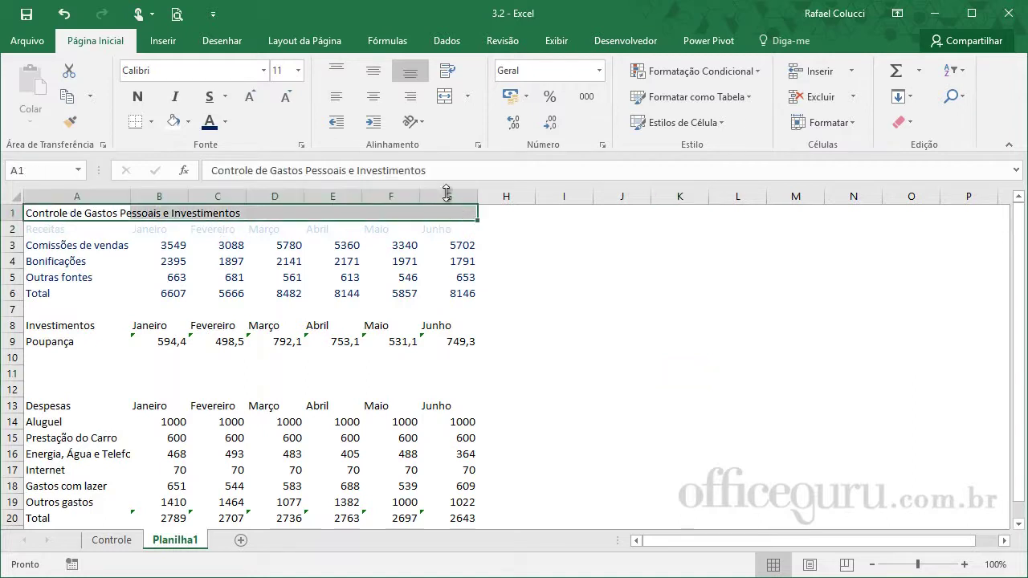
Fill the title row A1:G1 orange
{"action": "left_click", "coordinate": [191, 123]}
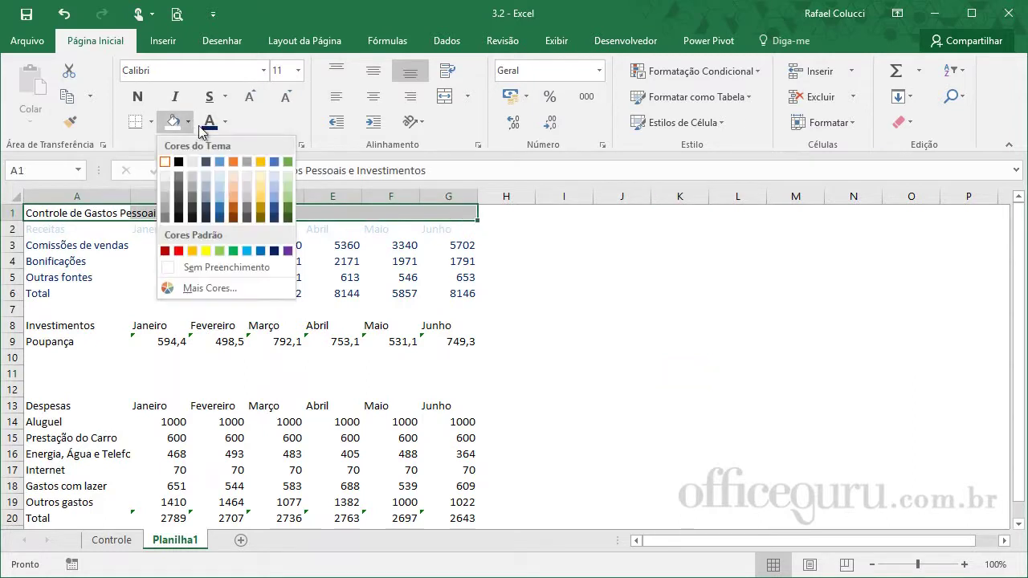
{"action": "left_click", "coordinate": [233, 162]}
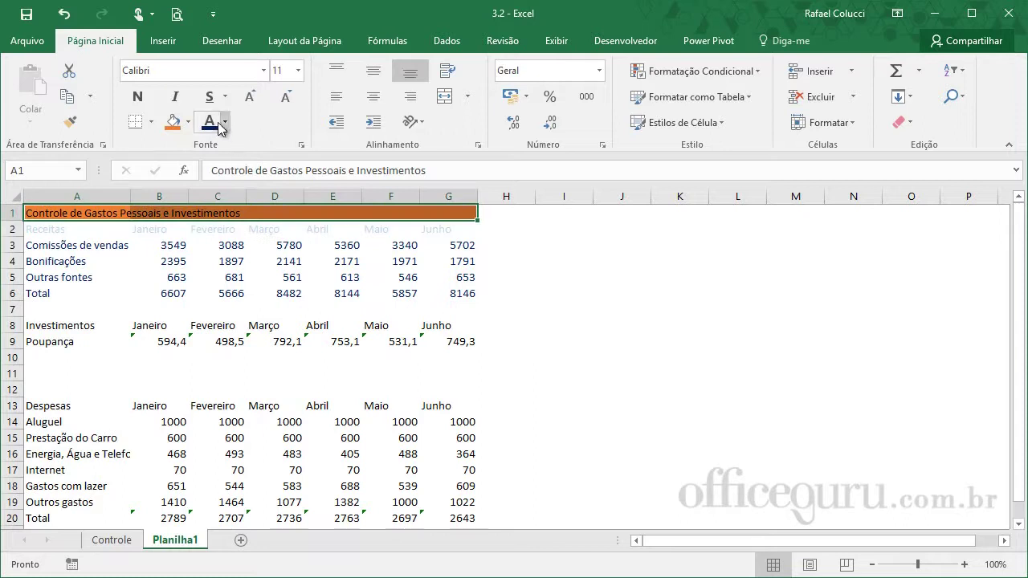
{"action": "left_click", "coordinate": [562, 250]}
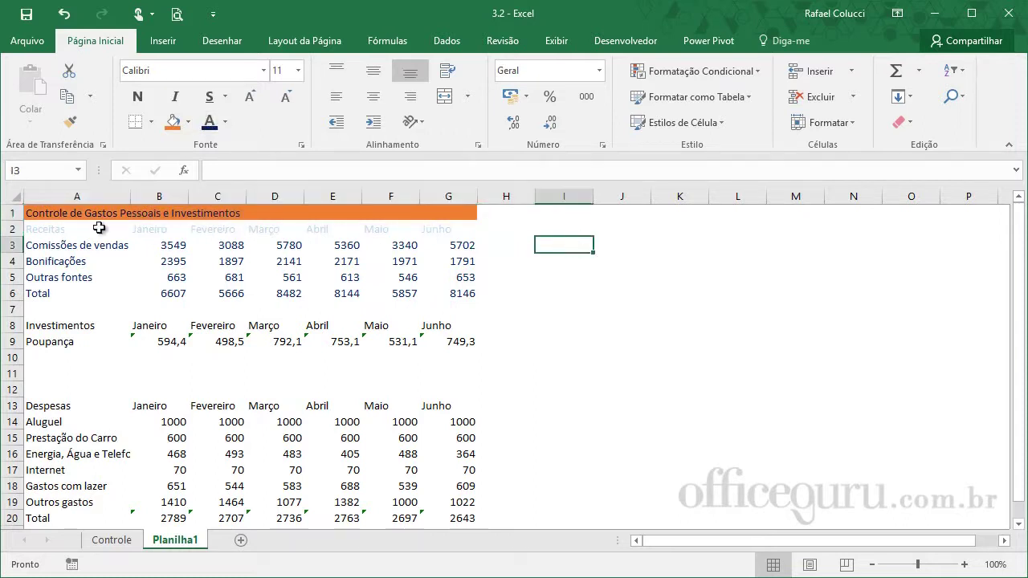
Give the Receitas header row A2:G2 a green fill with white text
{"action": "left_click", "coordinate": [65, 228]}
{"action": "left_click_drag", "start_coordinate": [65, 227], "coordinate": [462, 229]}
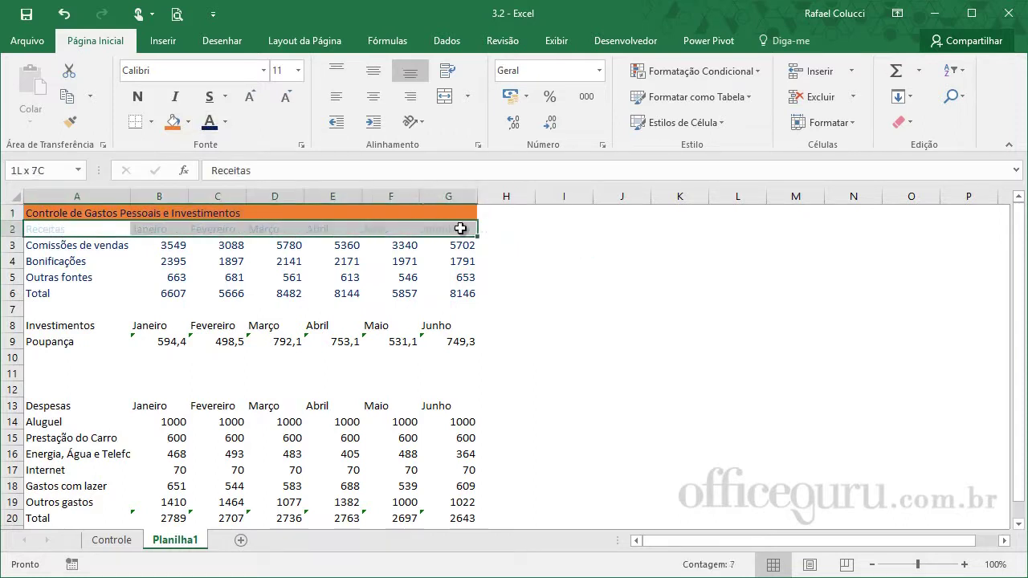
{"action": "left_click", "coordinate": [189, 123]}
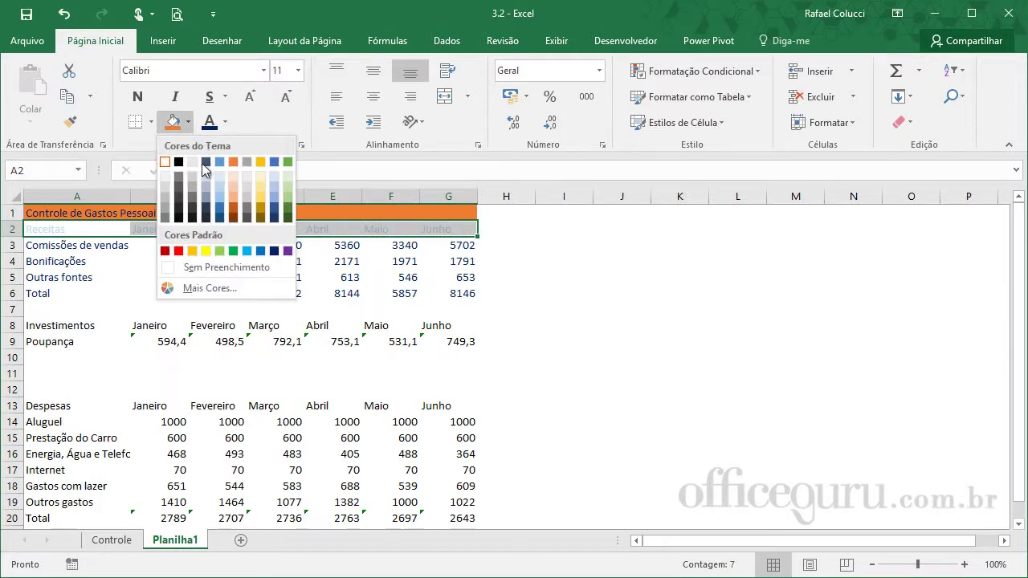
{"action": "left_click", "coordinate": [235, 252]}
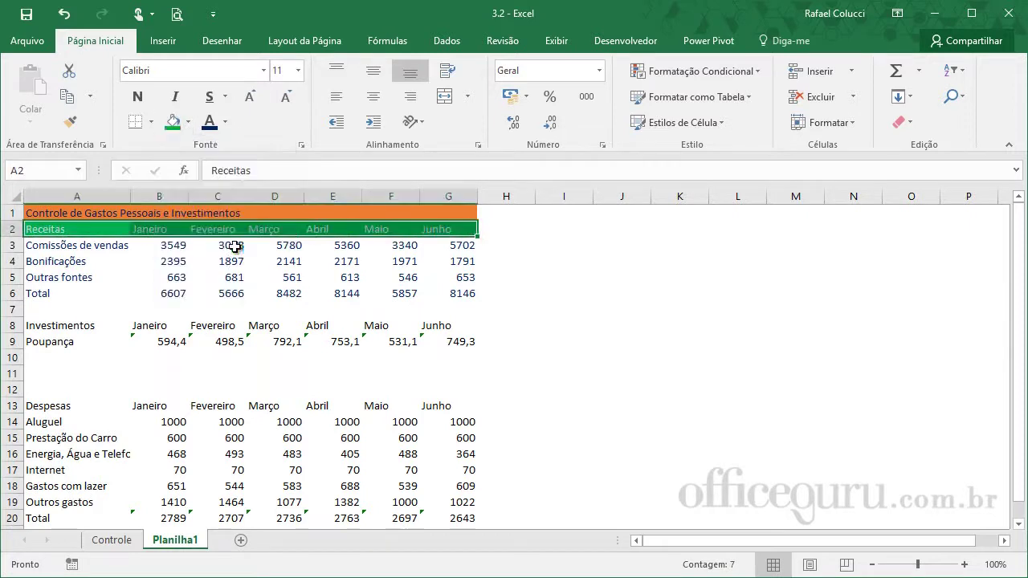
{"action": "left_click", "coordinate": [225, 122]}
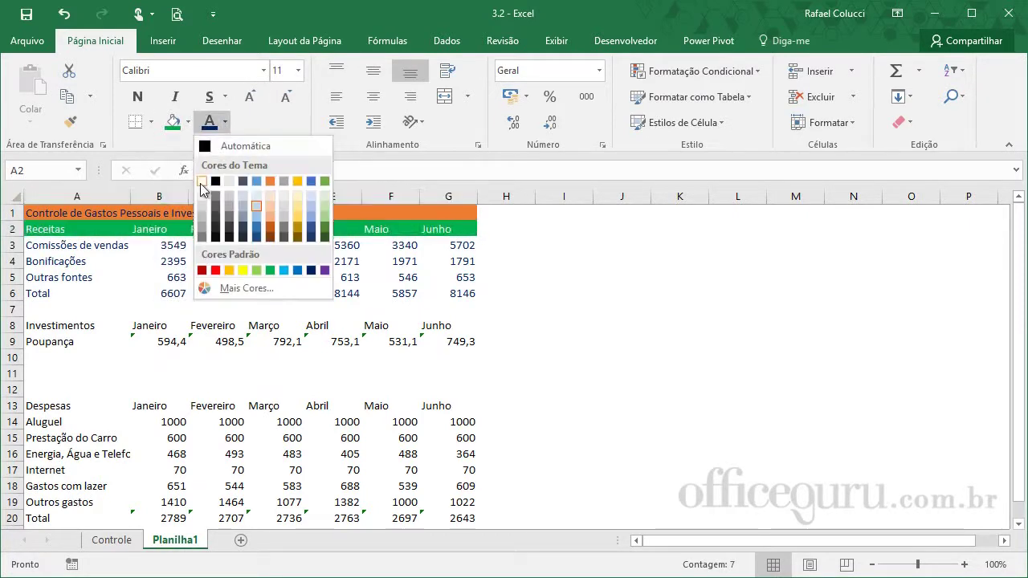
{"action": "left_click", "coordinate": [202, 181]}
{"action": "left_click", "coordinate": [587, 292]}
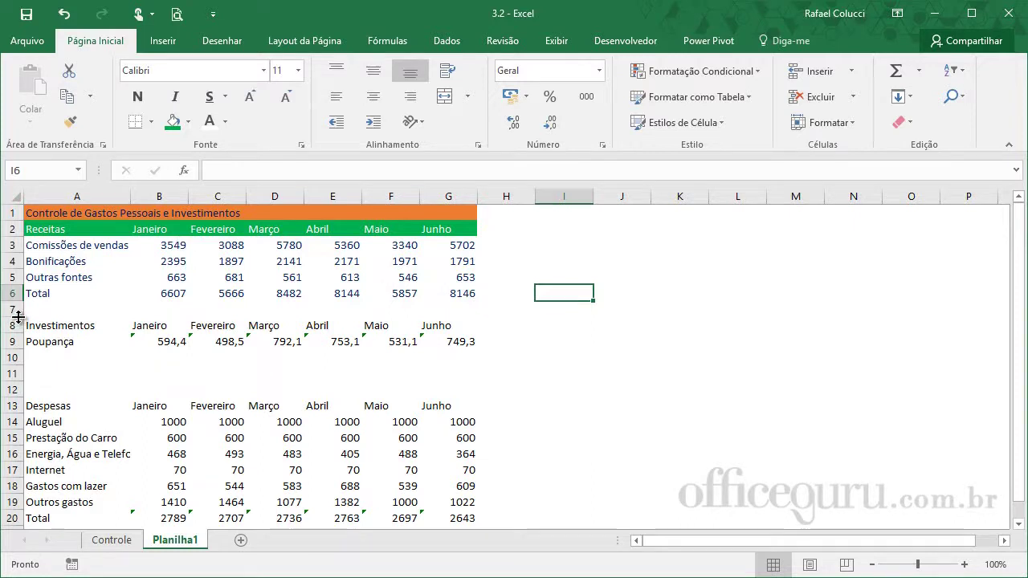
{"action": "left_click_drag", "start_coordinate": [18, 317], "coordinate": [16, 306]}
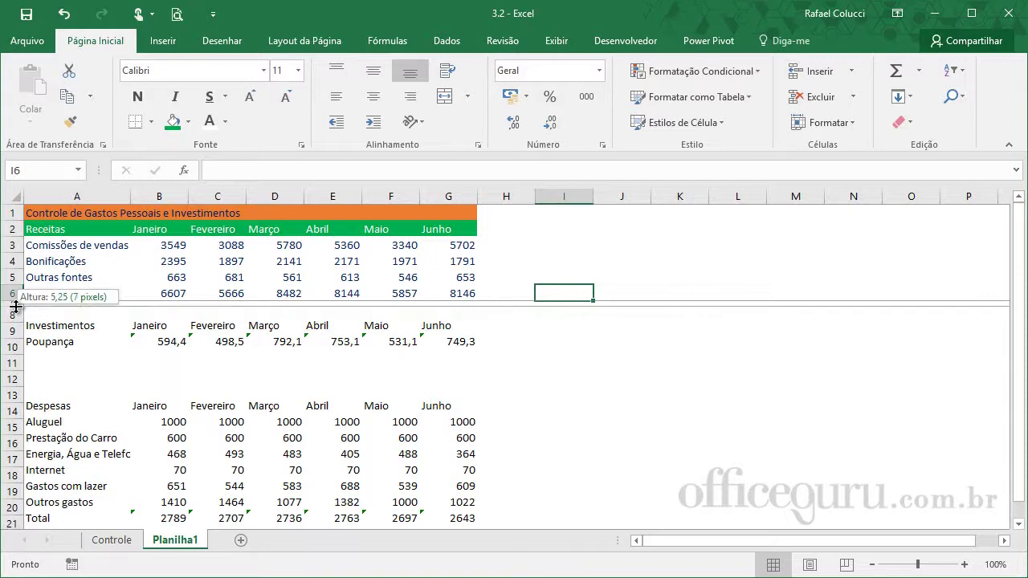
Shrink row 7 to a thin strip and fill A7:G7 green
{"action": "left_click_drag", "start_coordinate": [16, 306], "coordinate": [17, 301]}
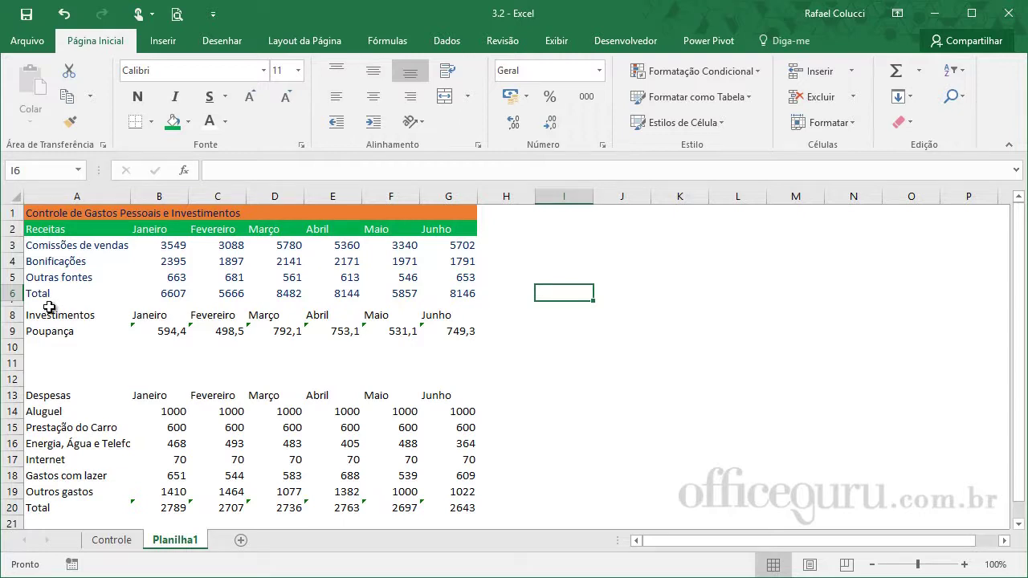
{"action": "left_click", "coordinate": [49, 307]}
{"action": "left_click_drag", "start_coordinate": [44, 299], "coordinate": [447, 315]}
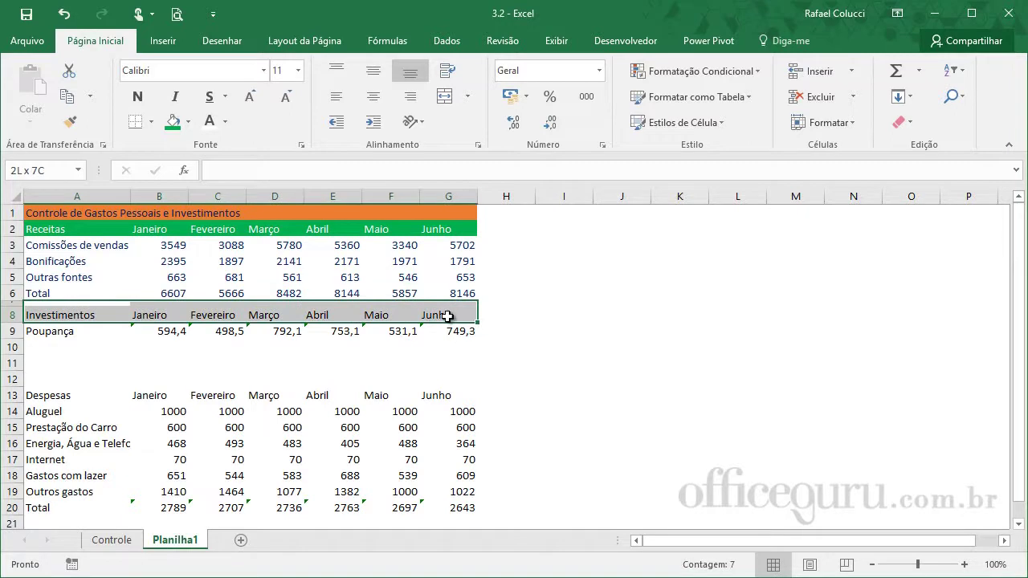
{"action": "left_click_drag", "start_coordinate": [447, 315], "coordinate": [448, 303]}
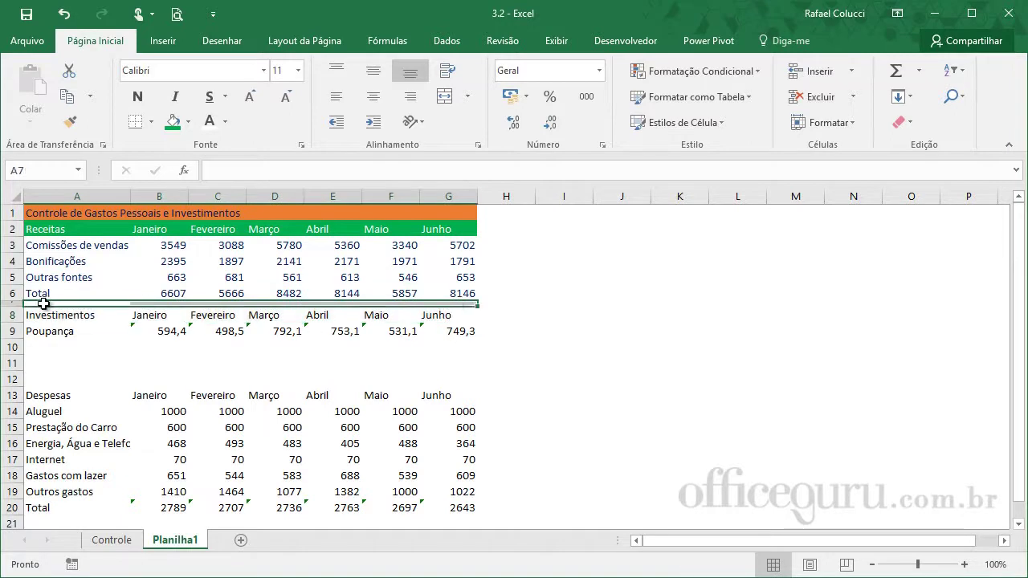
{"action": "left_click", "coordinate": [173, 125]}
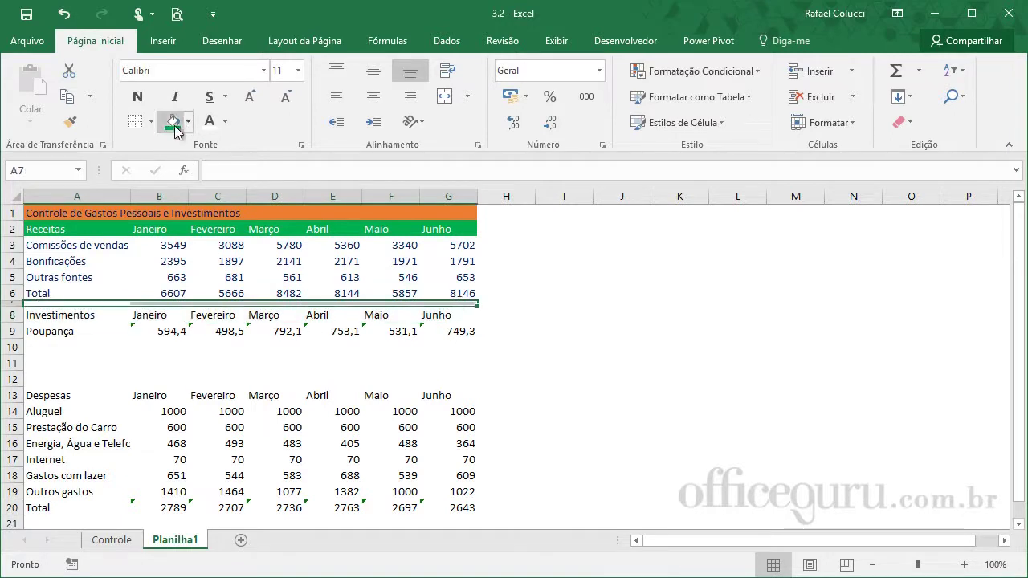
{"action": "left_click", "coordinate": [617, 314]}
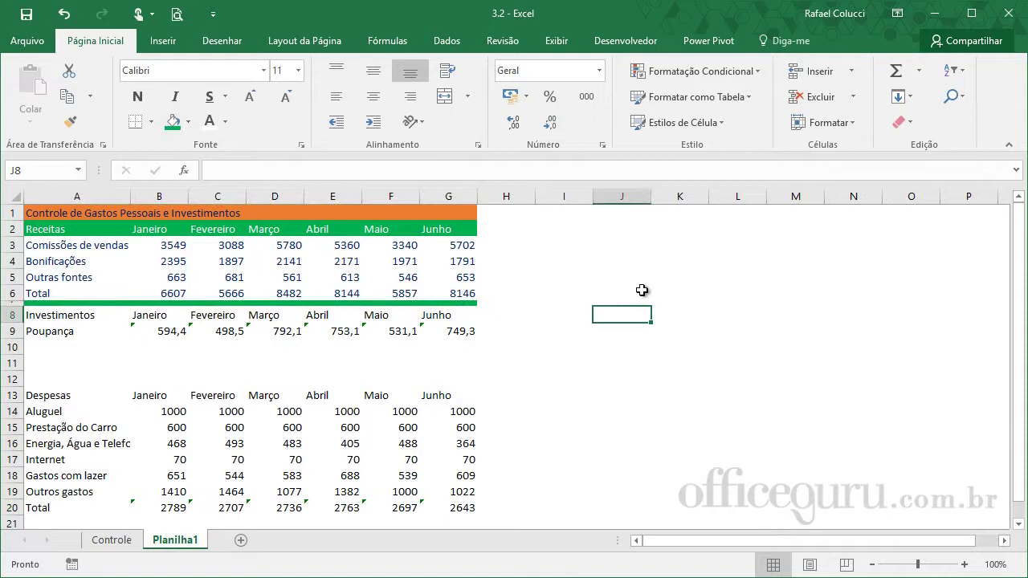
{"action": "left_click", "coordinate": [111, 540]}
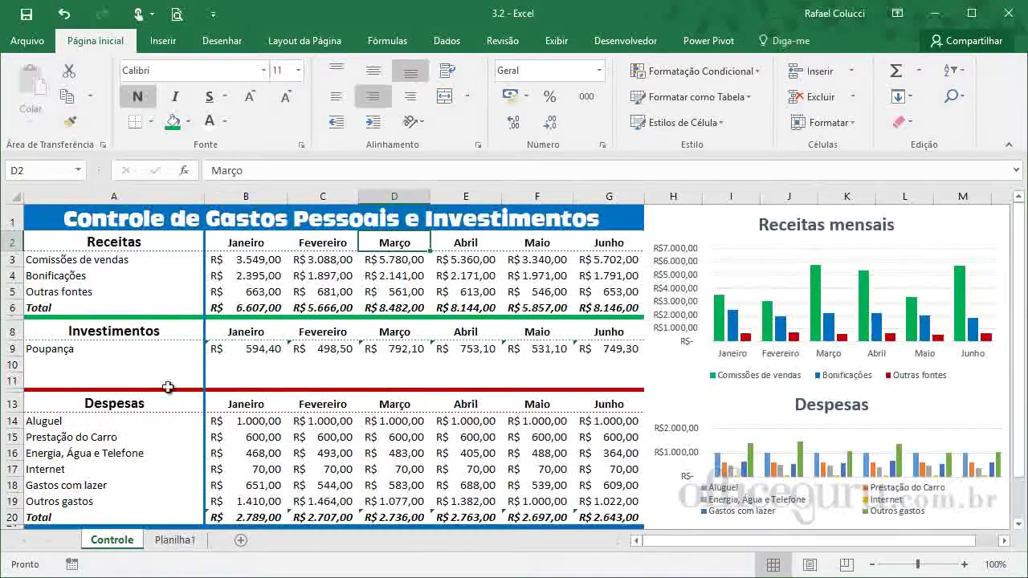
Shrink row 11 on Planilha1 to a thin strip and fill A11:G11 orange
{"action": "left_click", "coordinate": [14, 390]}
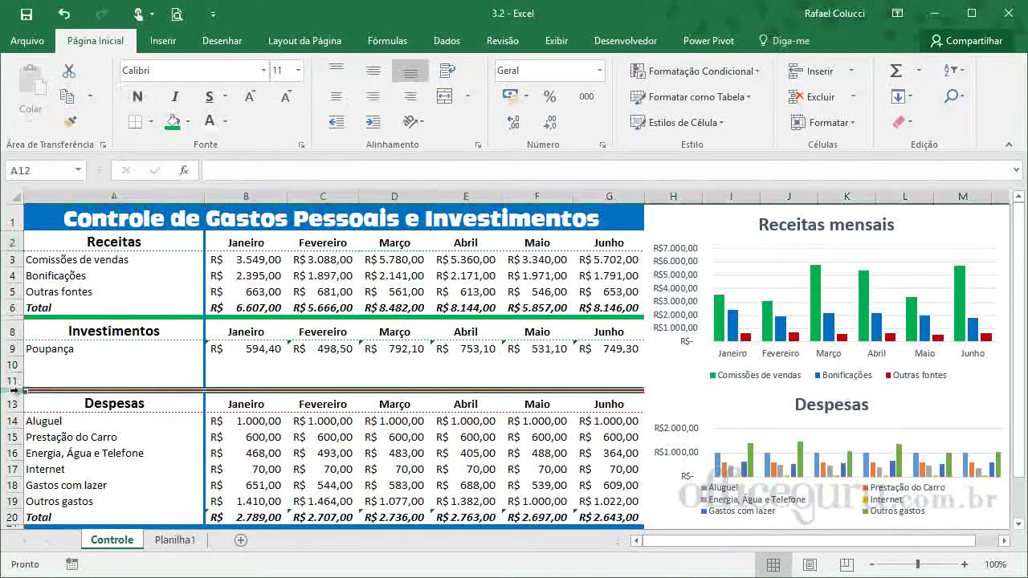
{"action": "left_click", "coordinate": [173, 541]}
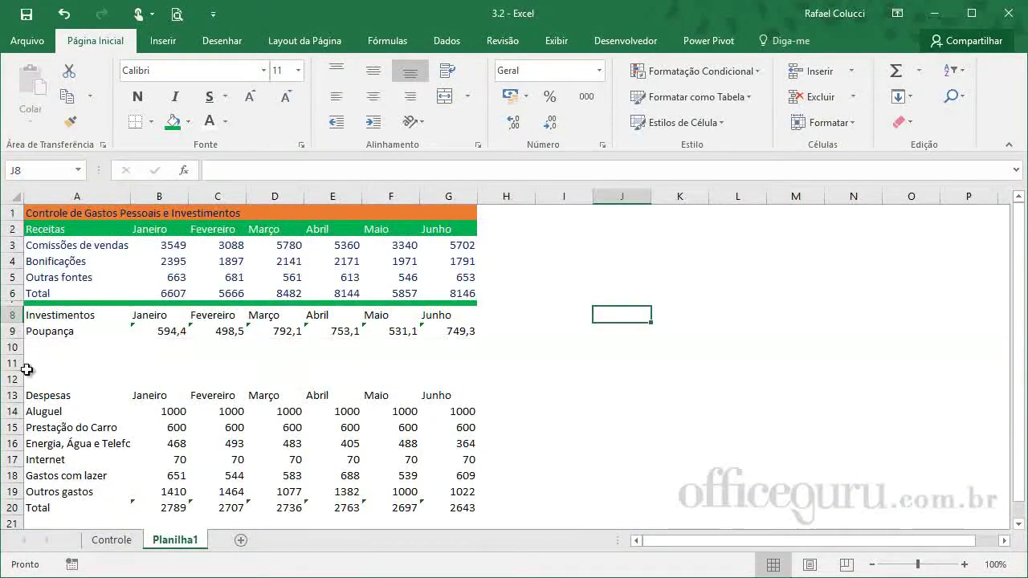
{"action": "left_click_drag", "start_coordinate": [18, 371], "coordinate": [18, 362]}
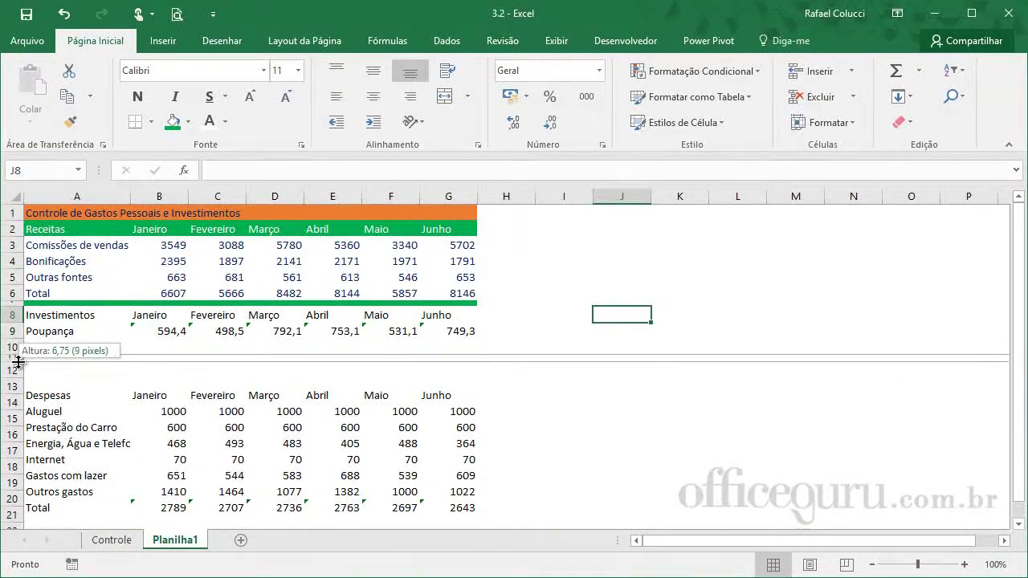
{"action": "left_click_drag", "start_coordinate": [18, 363], "coordinate": [18, 358]}
{"action": "left_click", "coordinate": [86, 355]}
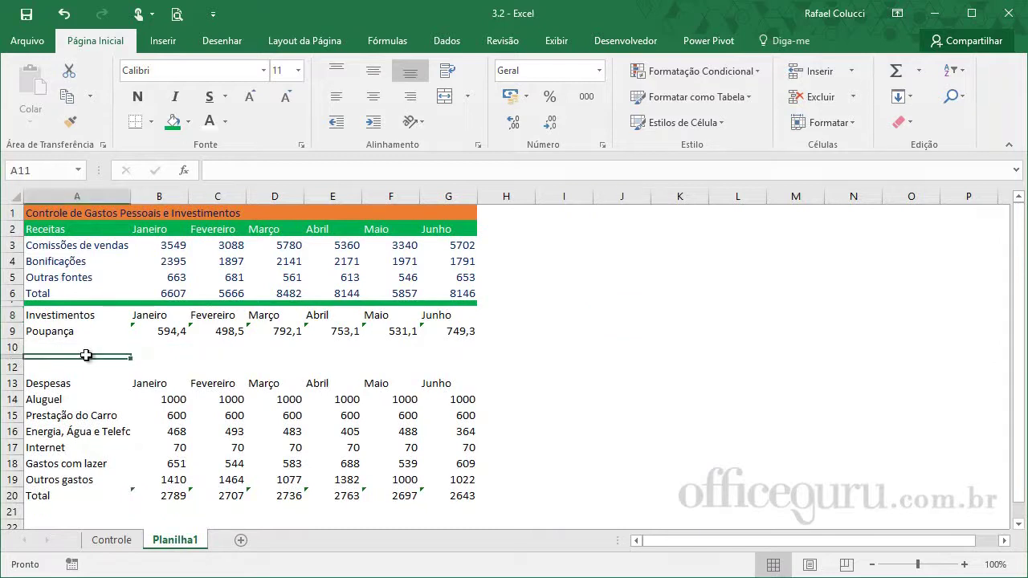
{"action": "left_click_drag", "start_coordinate": [85, 355], "coordinate": [448, 356]}
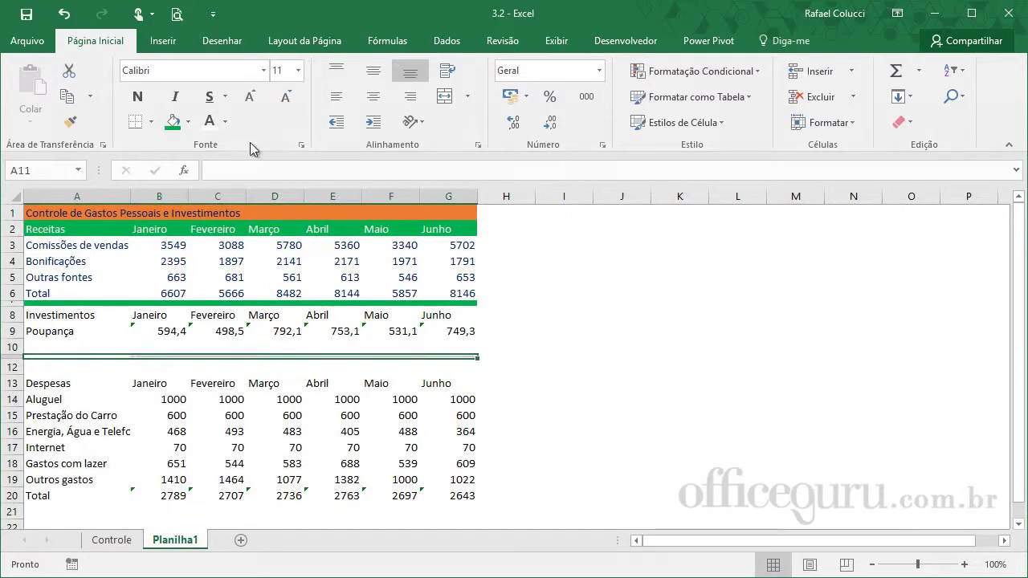
{"action": "left_click", "coordinate": [188, 122]}
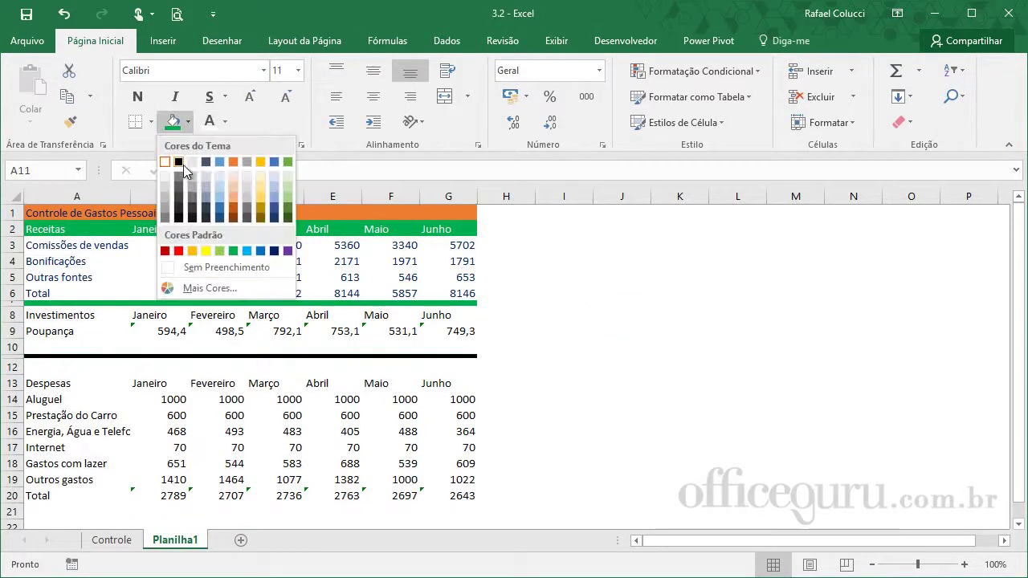
{"action": "left_click", "coordinate": [233, 162]}
{"action": "left_click", "coordinate": [608, 347]}
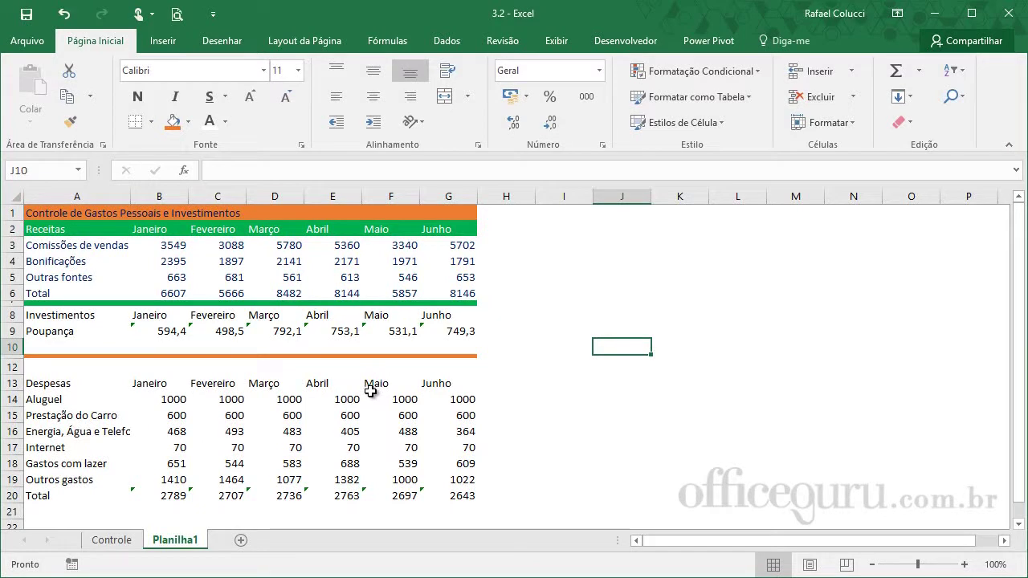
{"action": "left_click", "coordinate": [554, 295]}
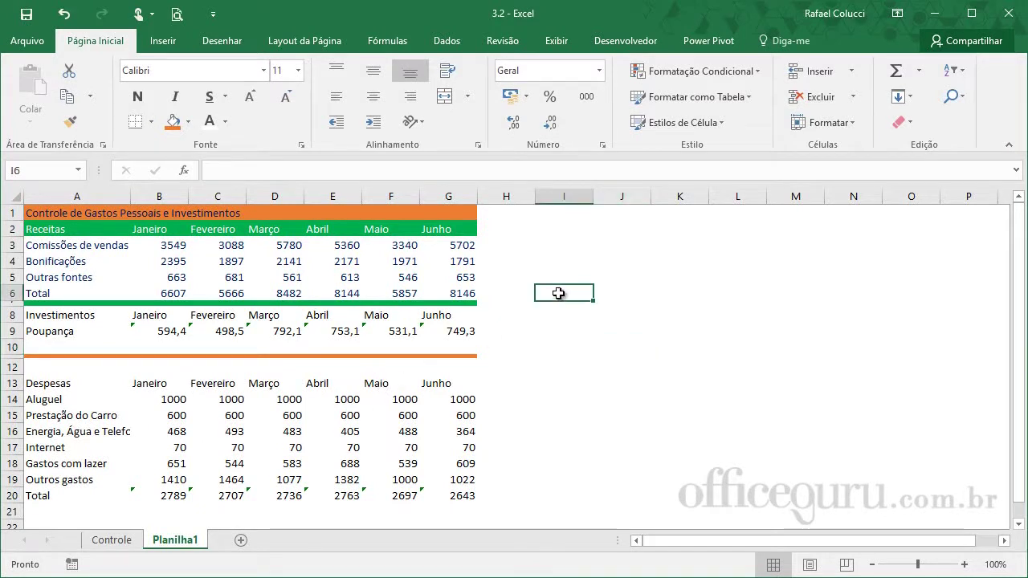